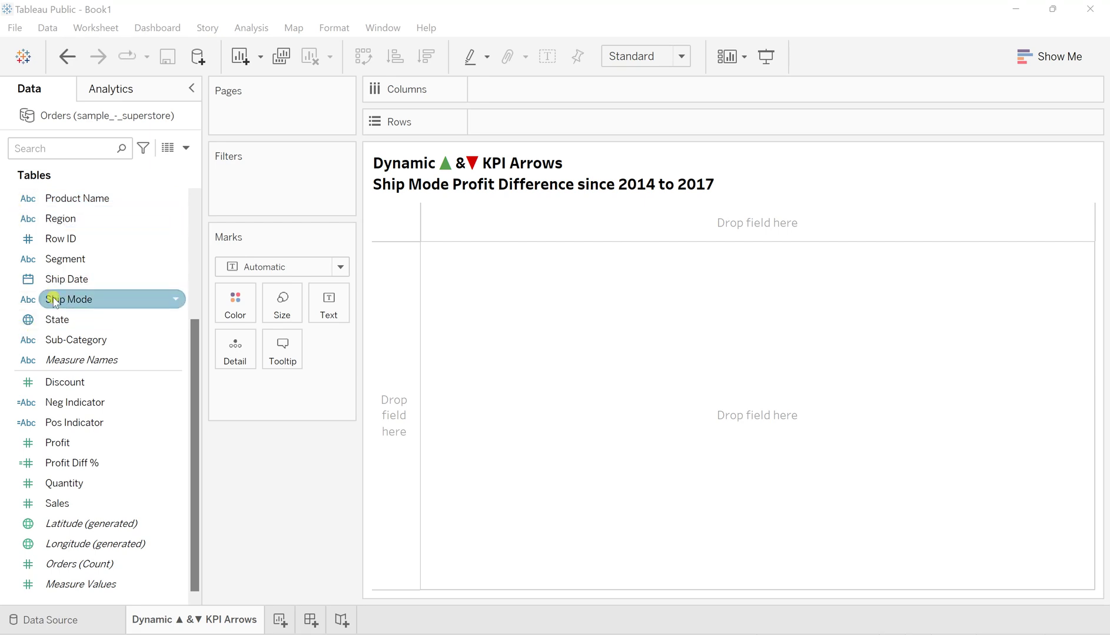
Place Ship Mode across the columns and the order years down the rows.
drag(53, 301, 508, 88)
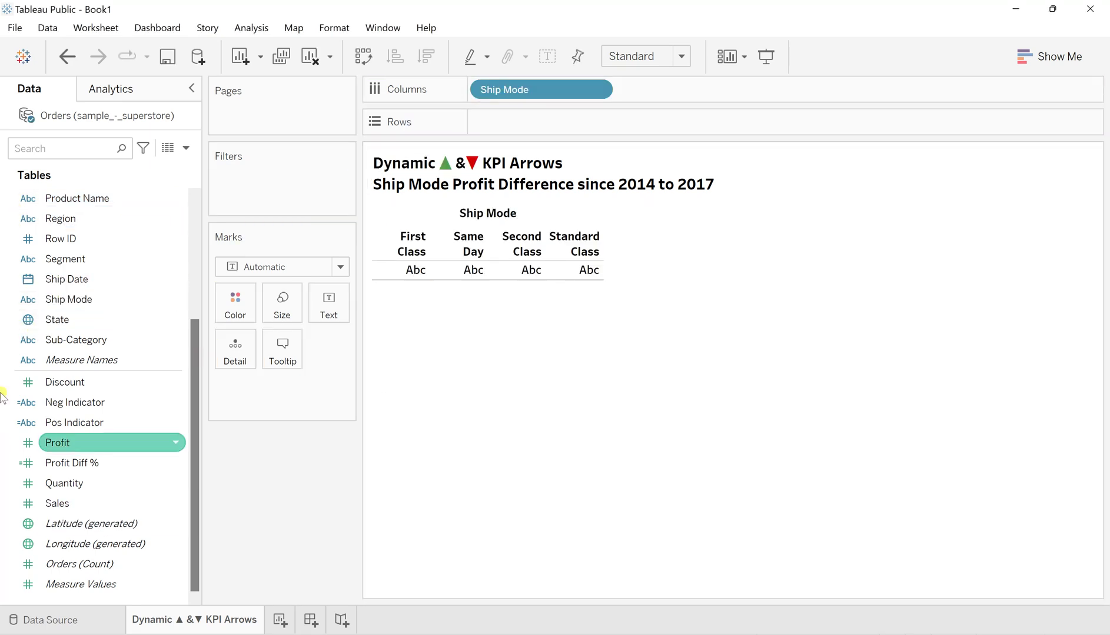
scroll(47, 327, up, 5)
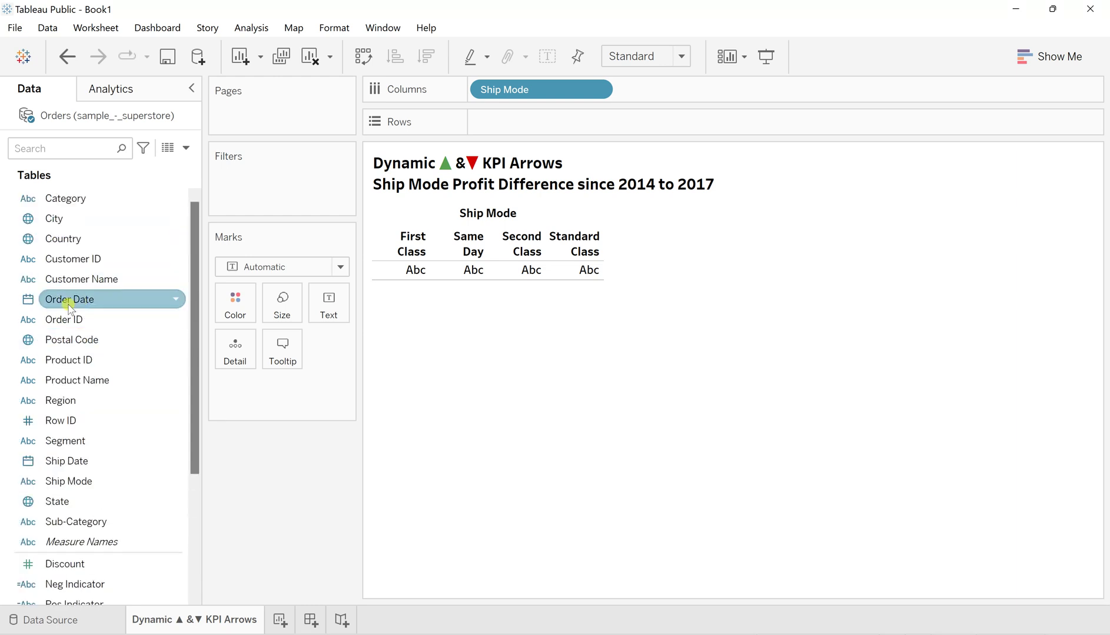
drag(70, 300, 496, 128)
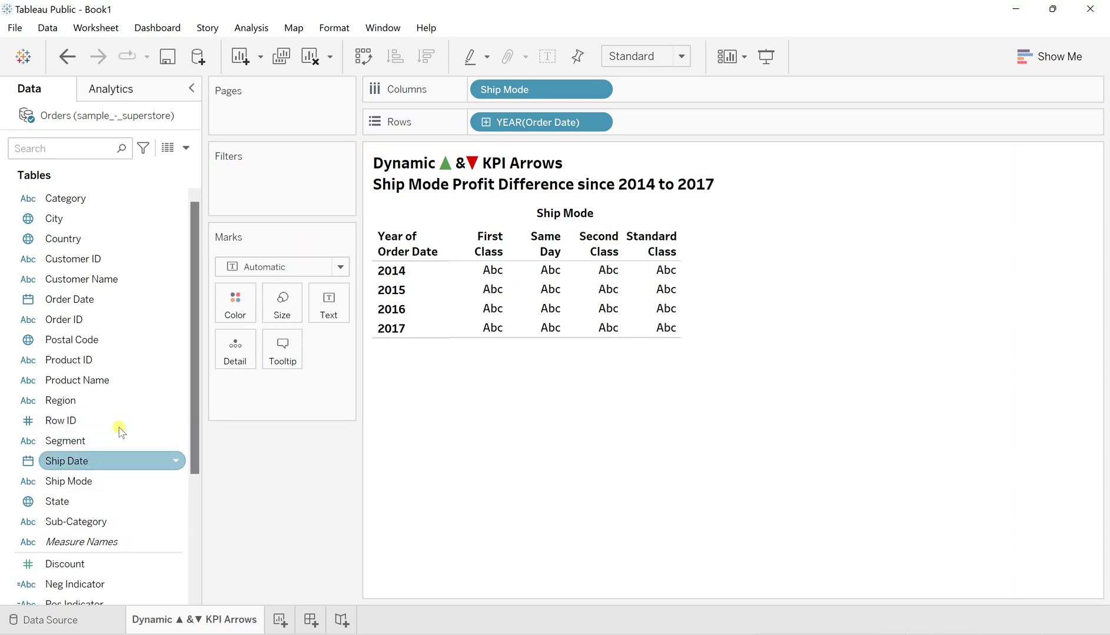
click(476, 165)
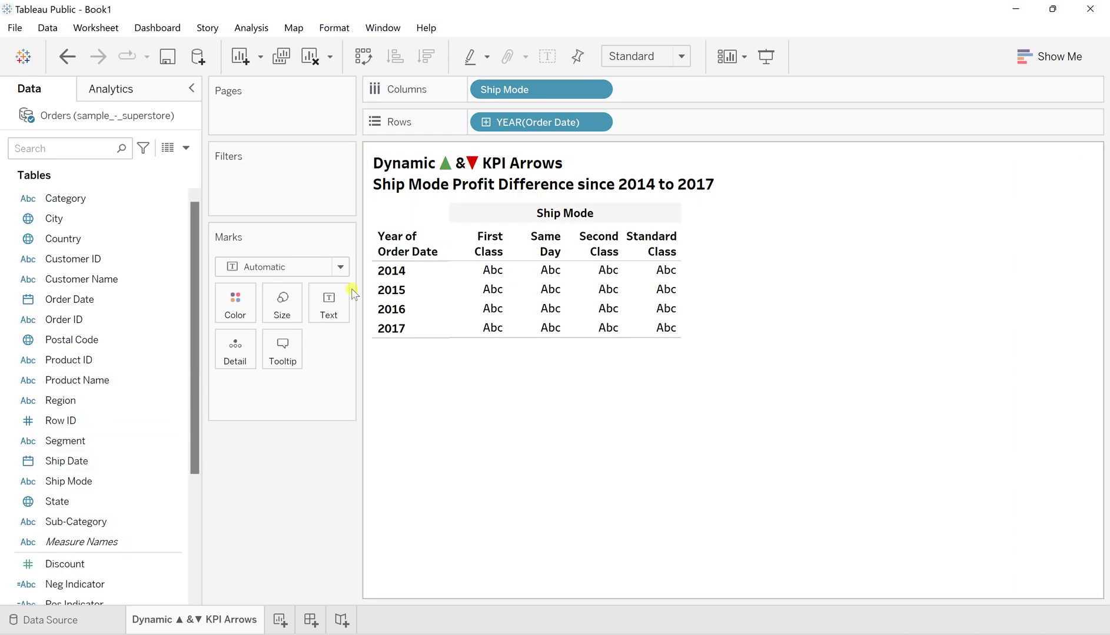
Fill the table cells with SUM(Profit) values.
click(306, 392)
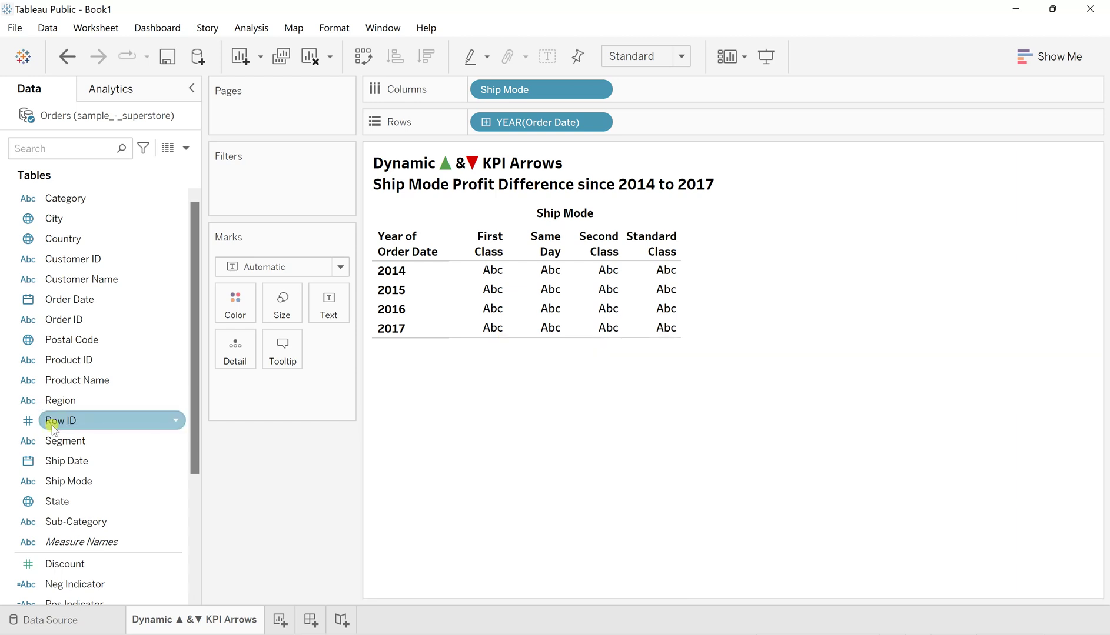
scroll(52, 421, down, 3)
scroll(51, 425, down, 2)
scroll(53, 428, up, 3)
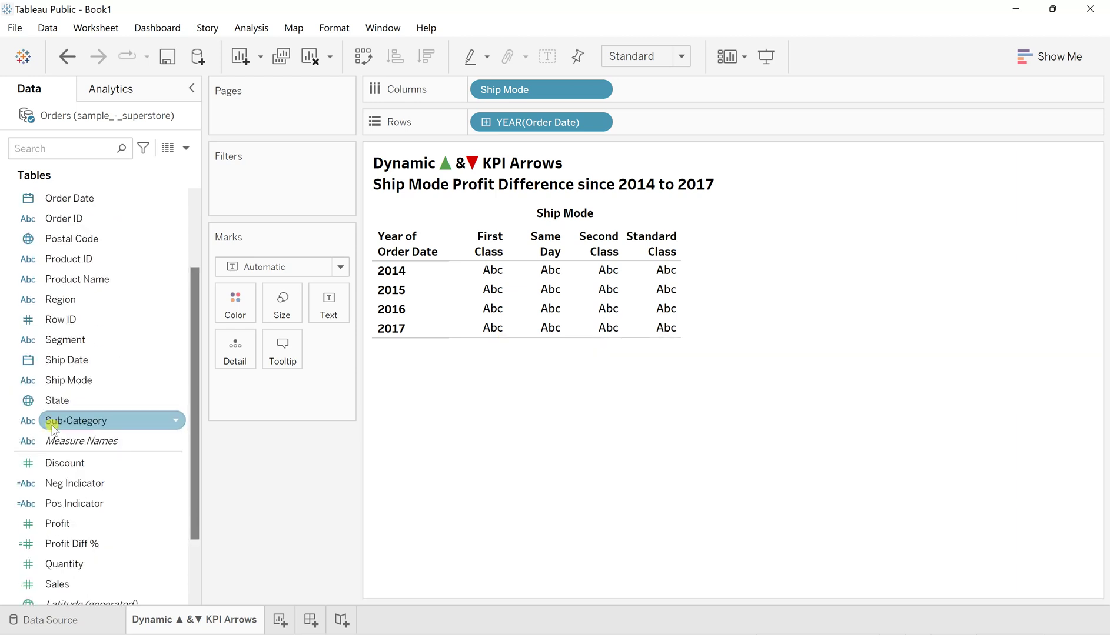
scroll(53, 424, down, 3)
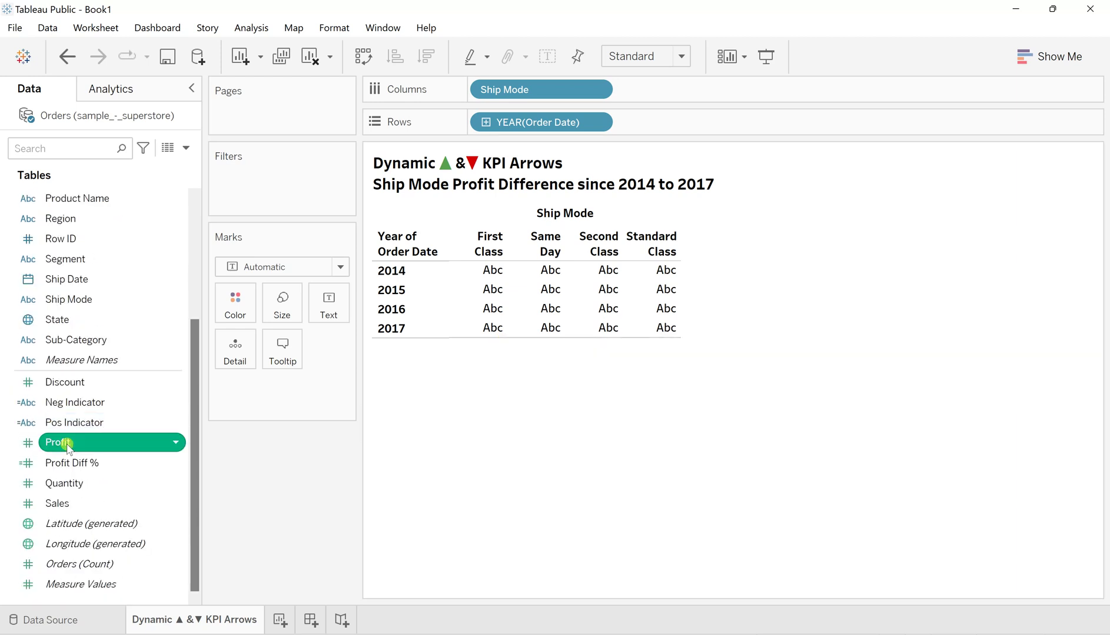
double_click(68, 445)
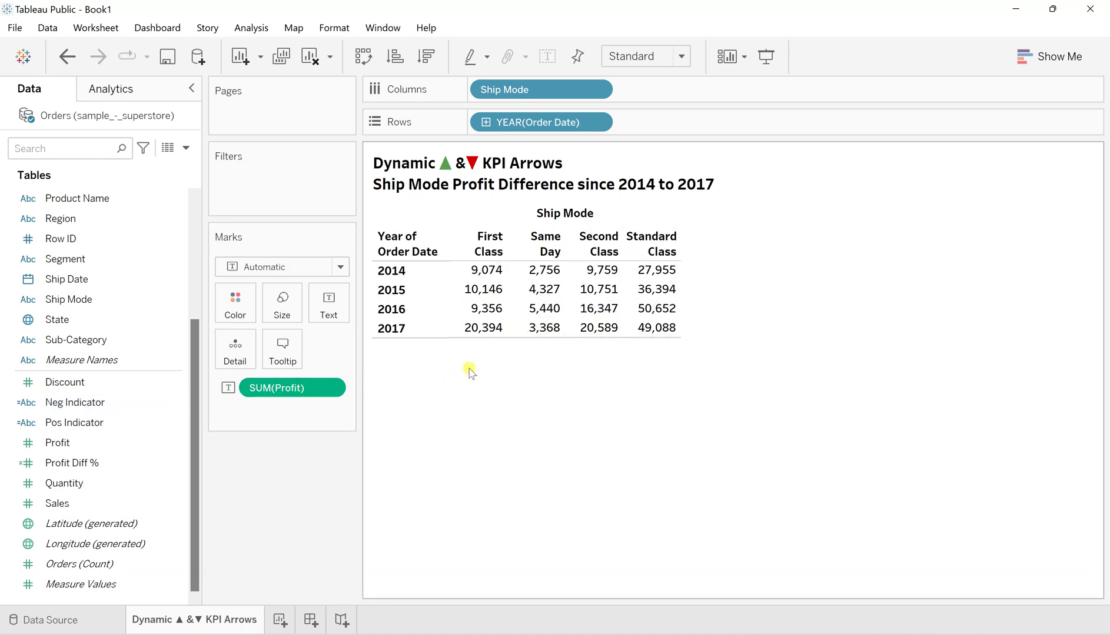
Apply a Percent Difference quick table calculation to SUM(Profit).
click(329, 389)
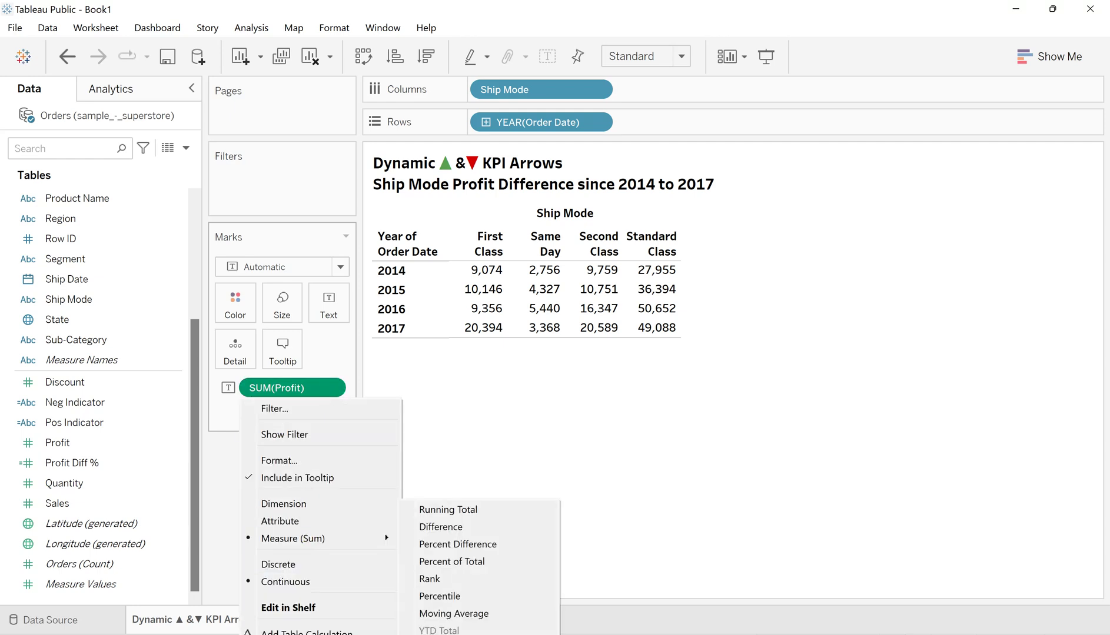
click(450, 562)
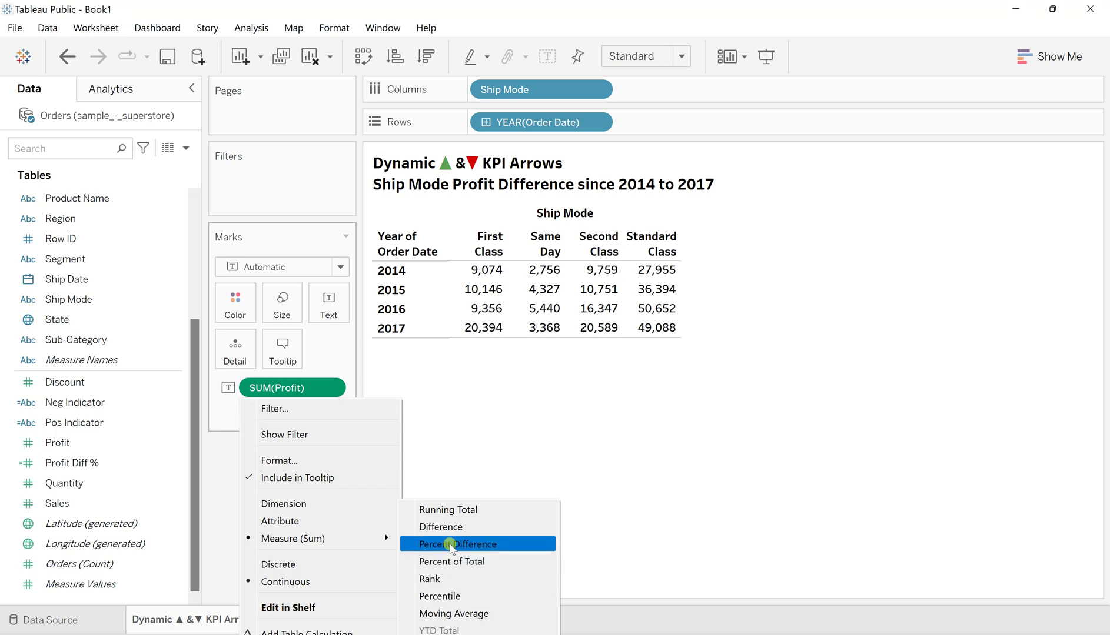
click(450, 545)
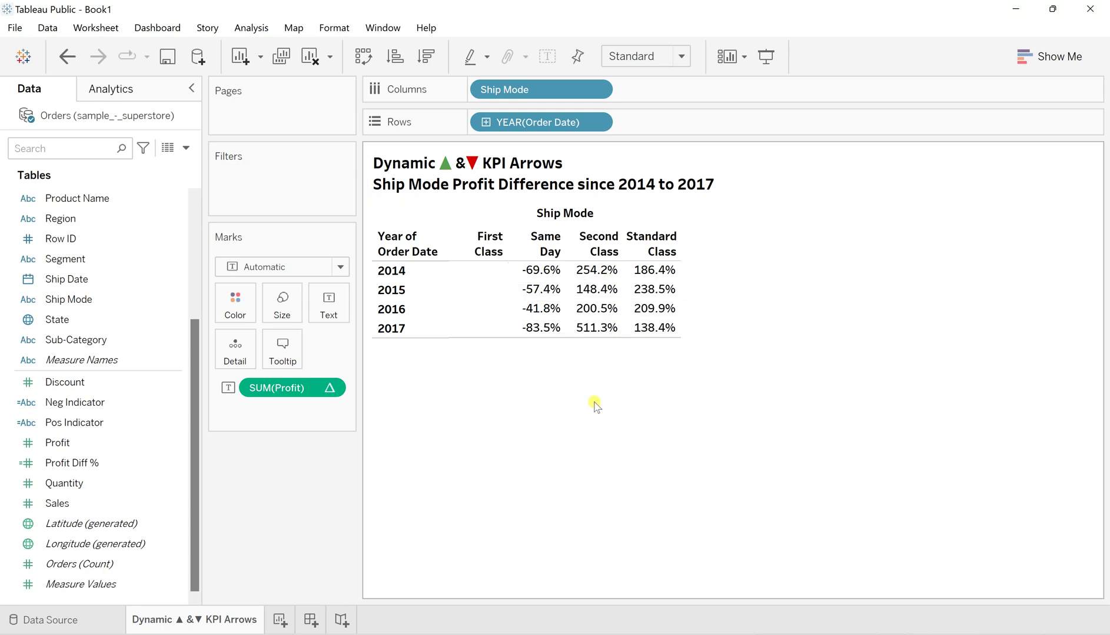
Set the SUM(Profit) pane number format to Custom.
click(331, 388)
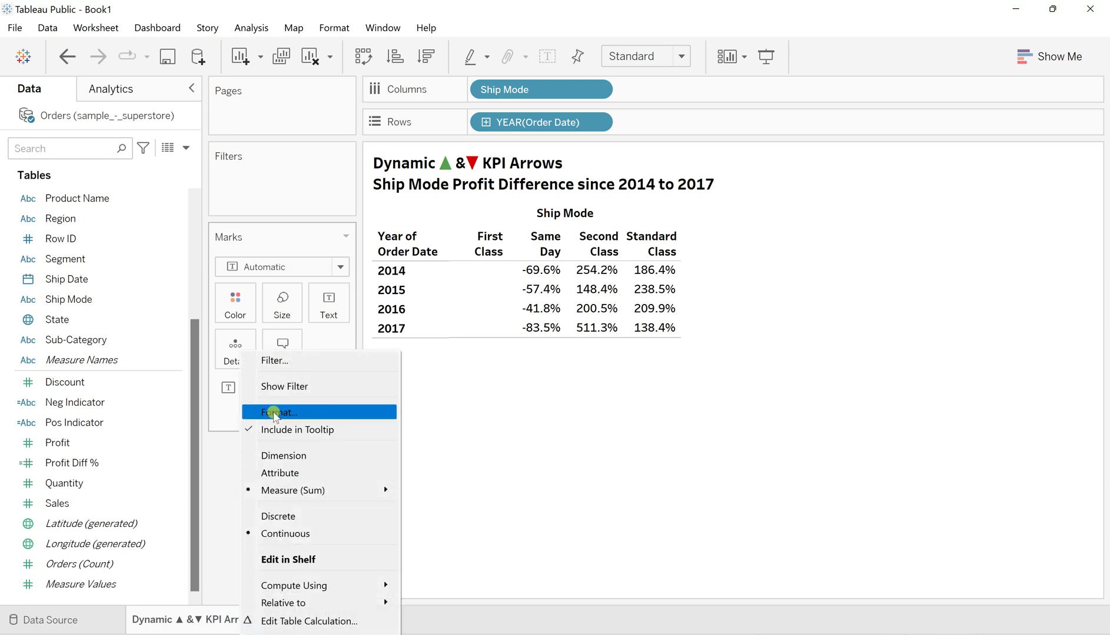
click(275, 413)
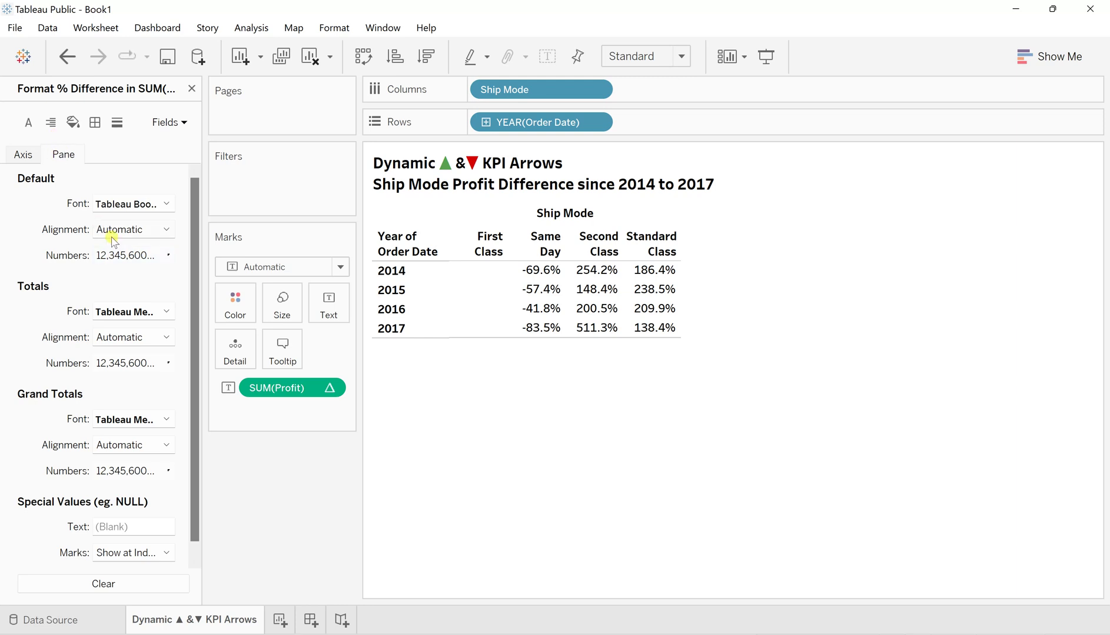
click(121, 261)
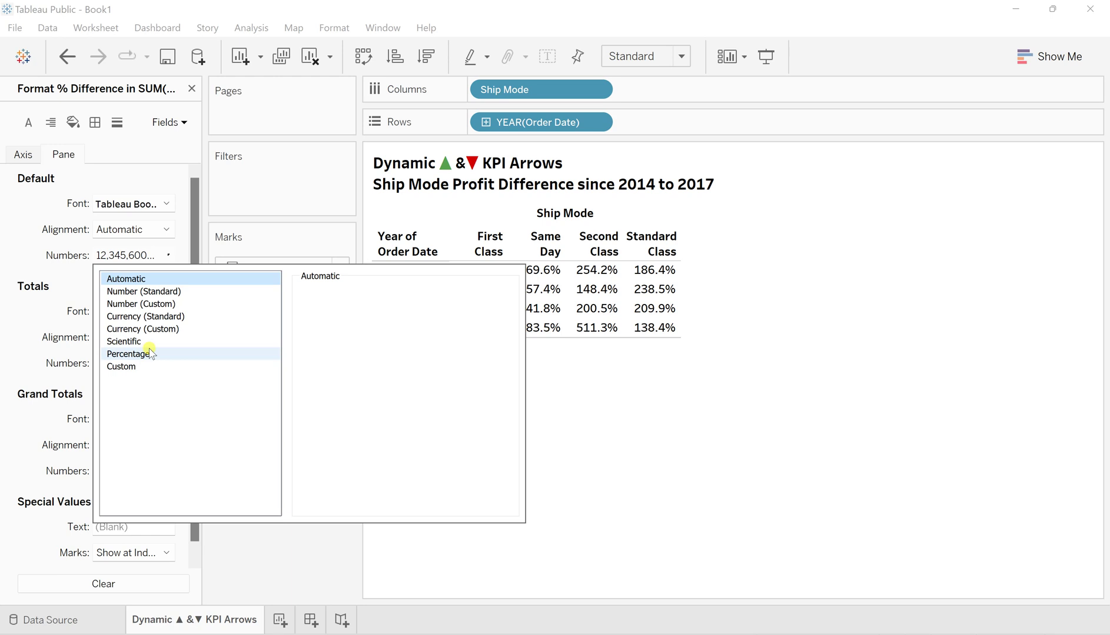
click(123, 366)
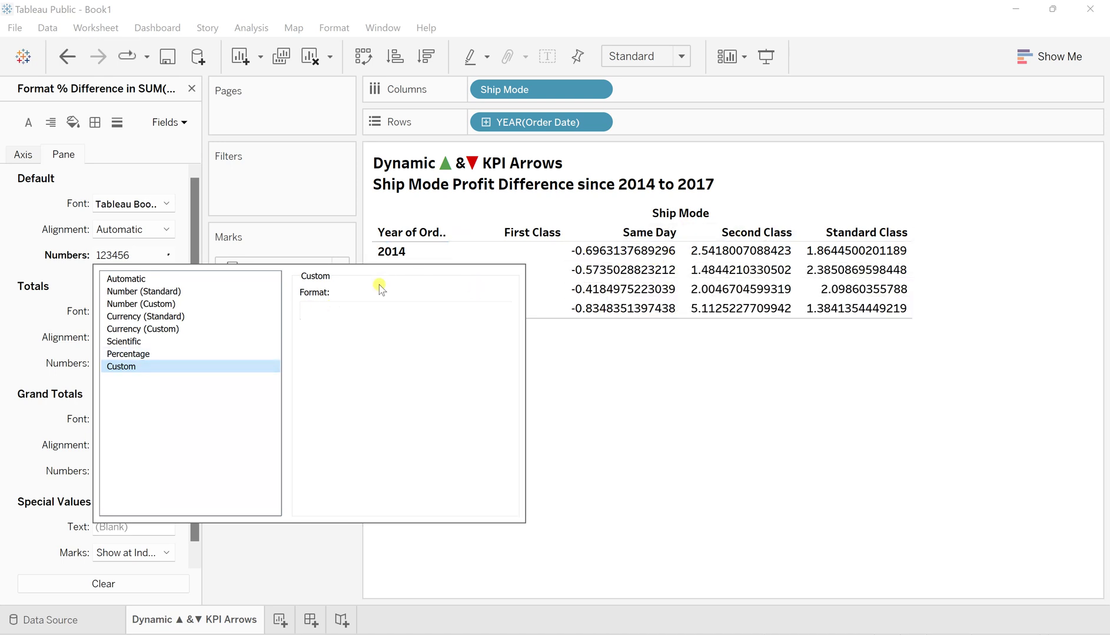
mouse_move(622, 289)
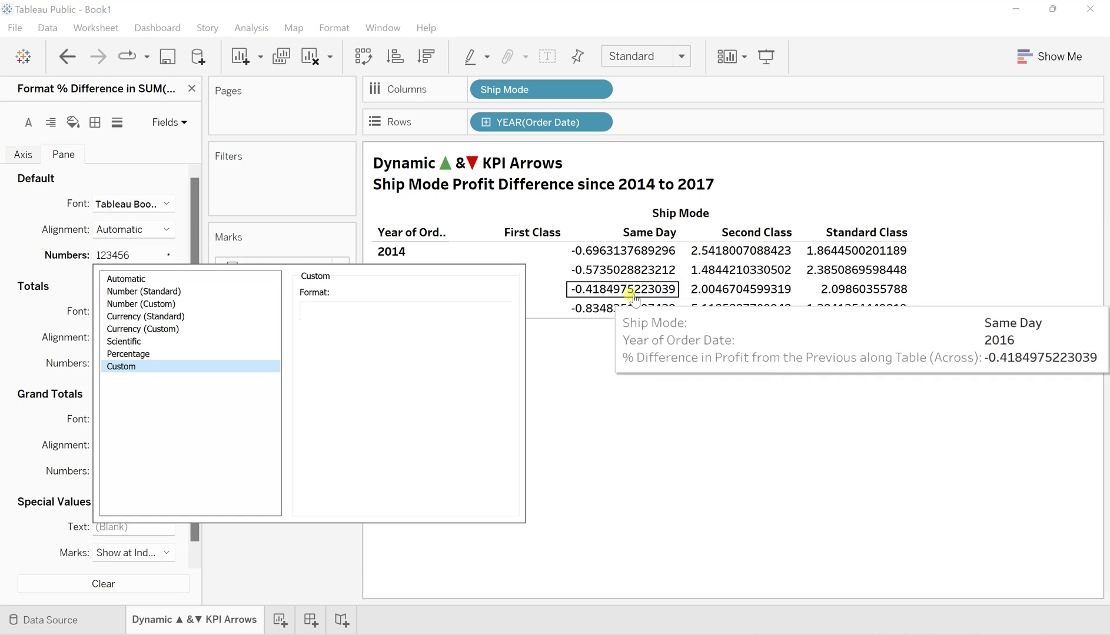
Enter 0.0% as the custom format code and copy the ▲ symbol from Word.
click(307, 311)
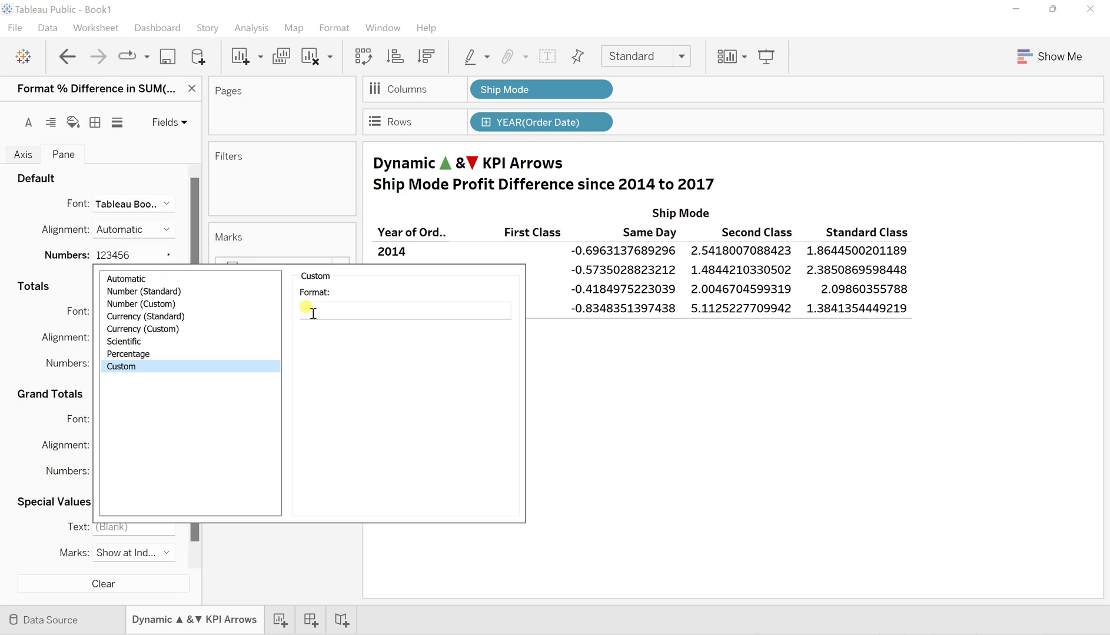
text(0)
text(.0)
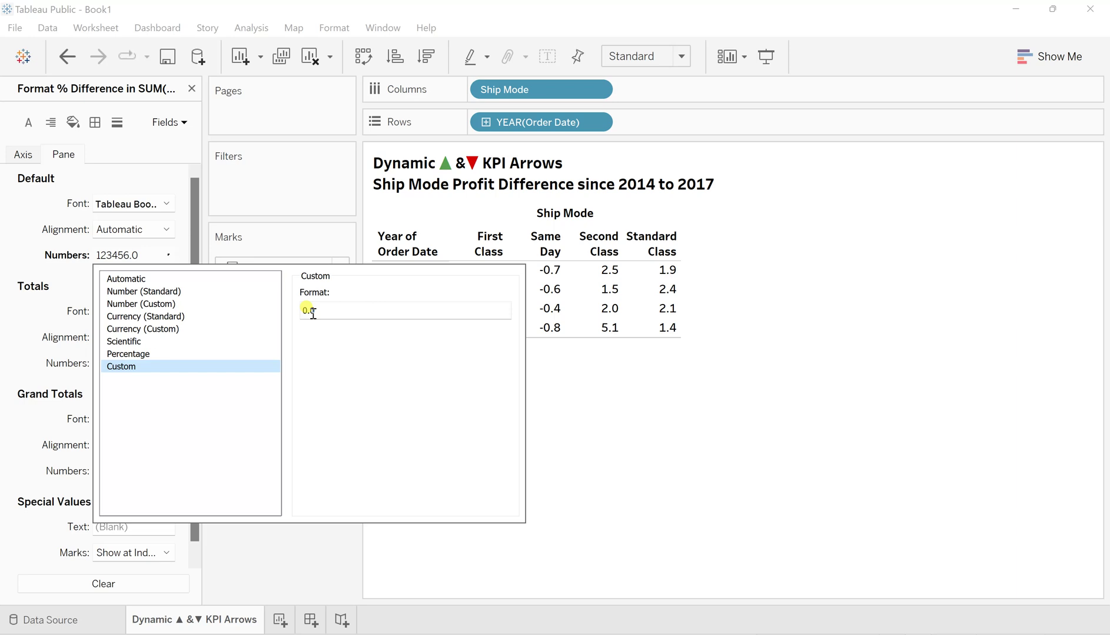
text(%)
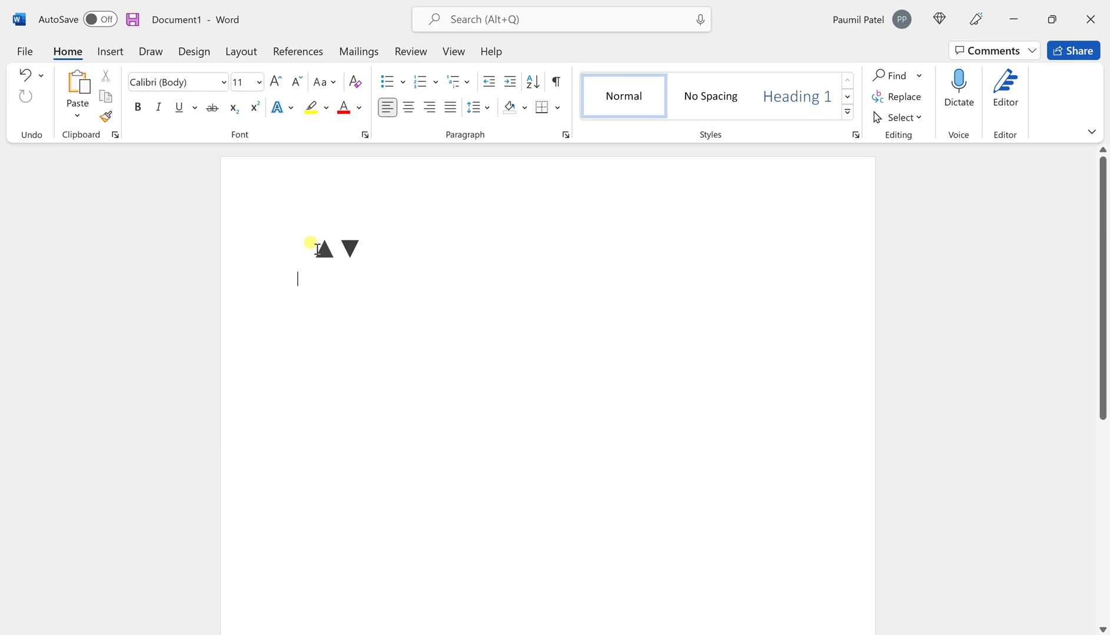
click(320, 247)
double_click(324, 250)
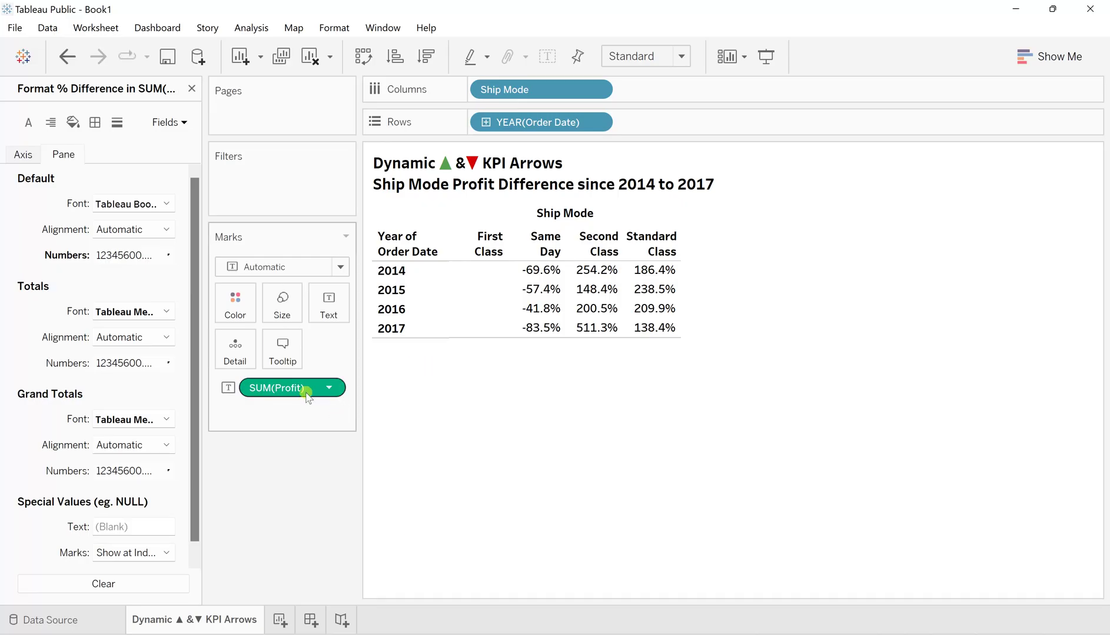
Change the format code to 0.0%▲;-0.0% and copy the ▼ symbol from Word.
click(134, 256)
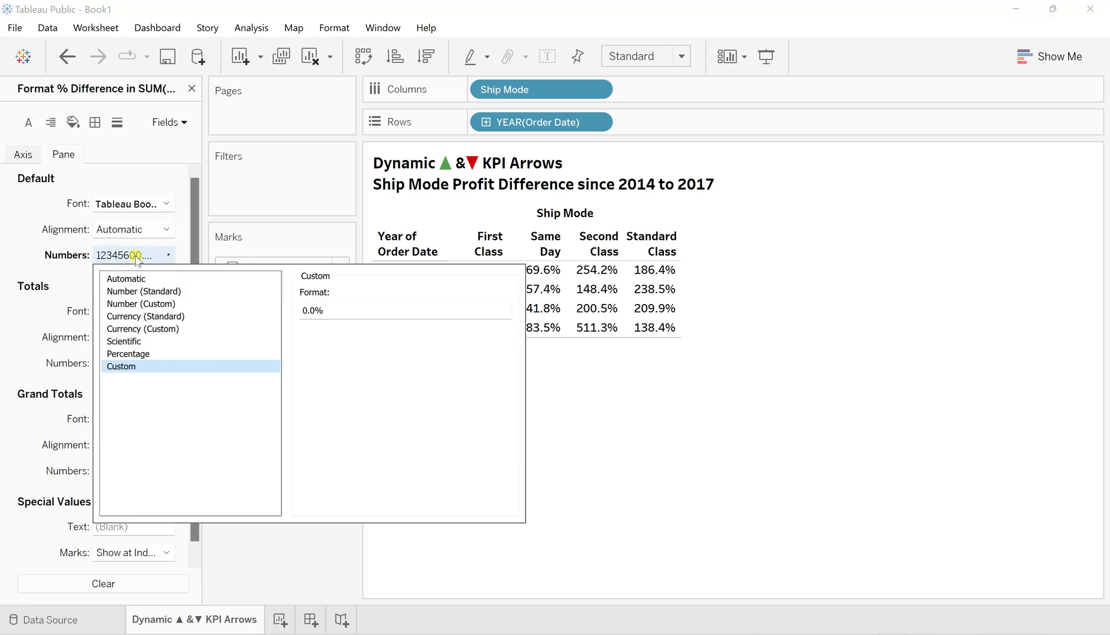
click(334, 307)
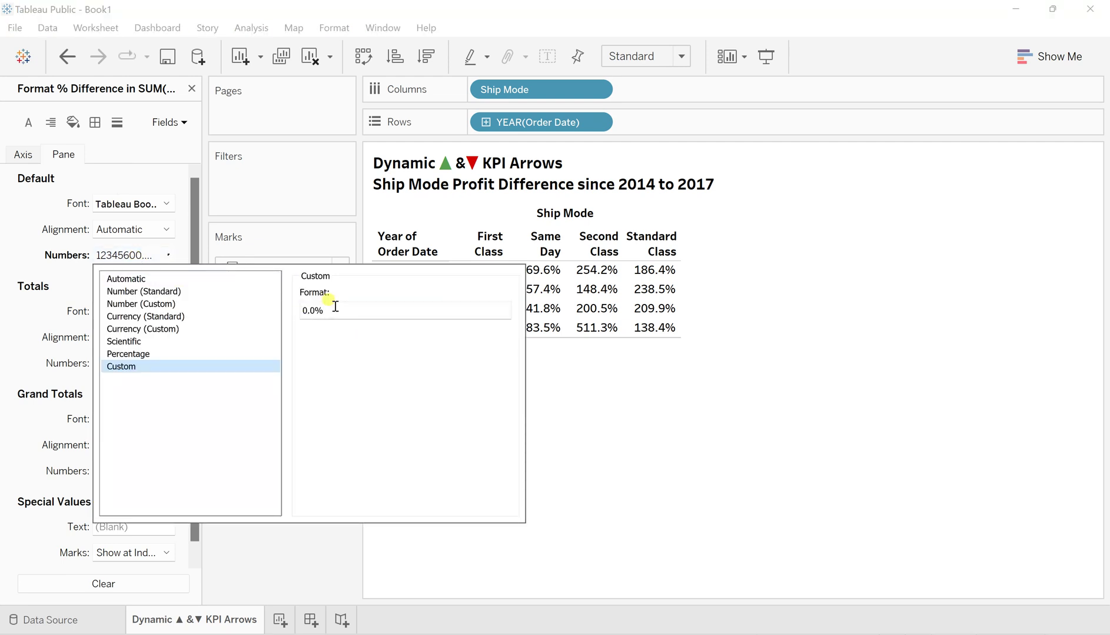
text(▲)
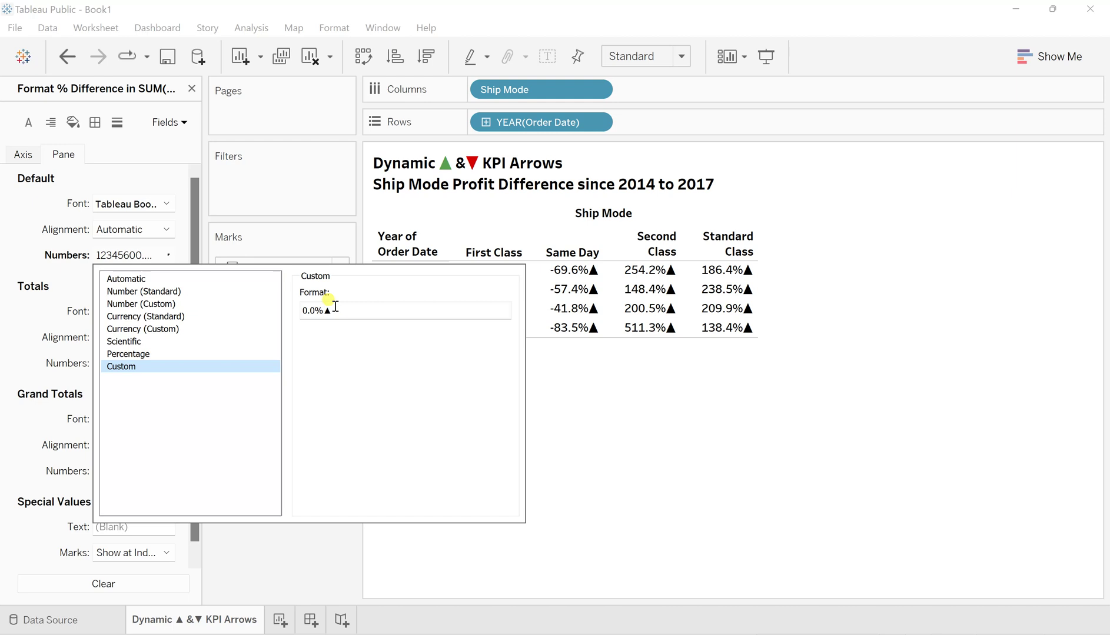
text(;)
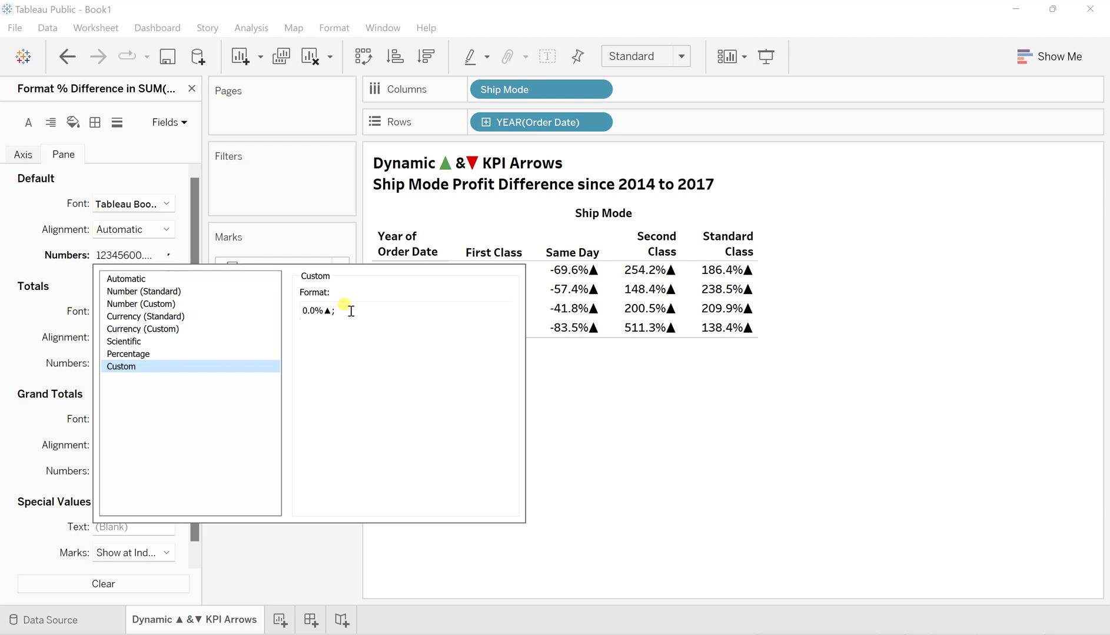
text(-0.)
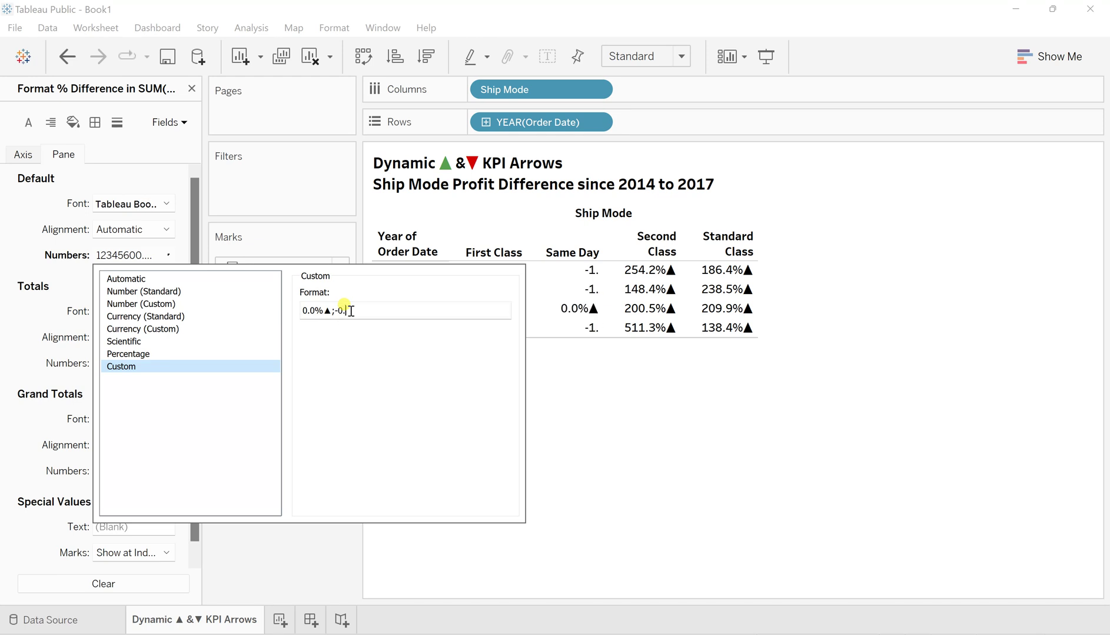
text(0)
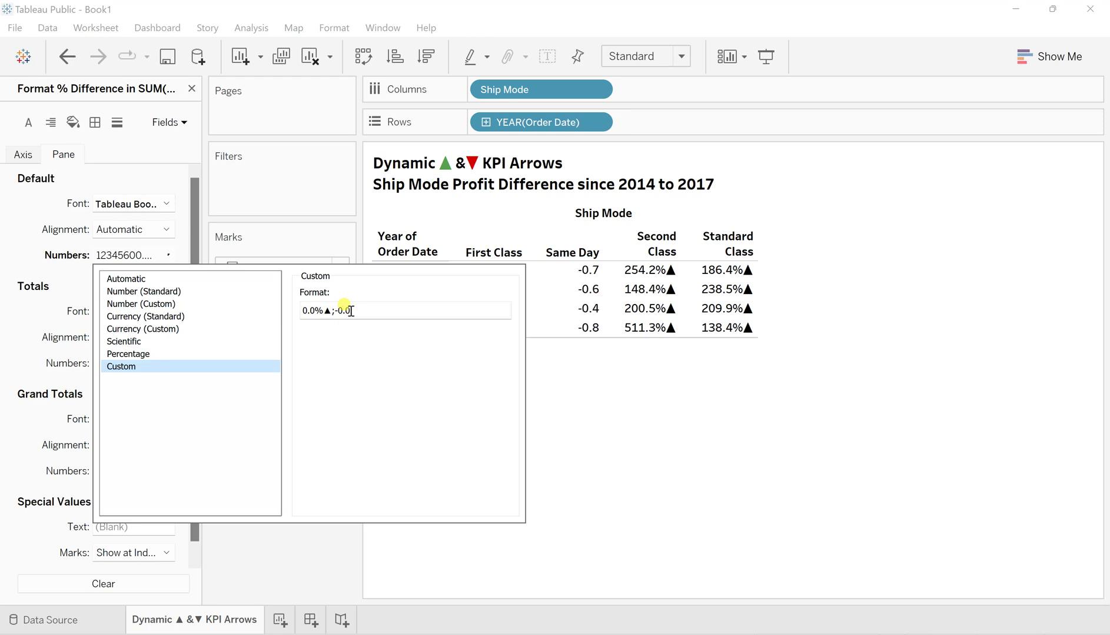
text(%)
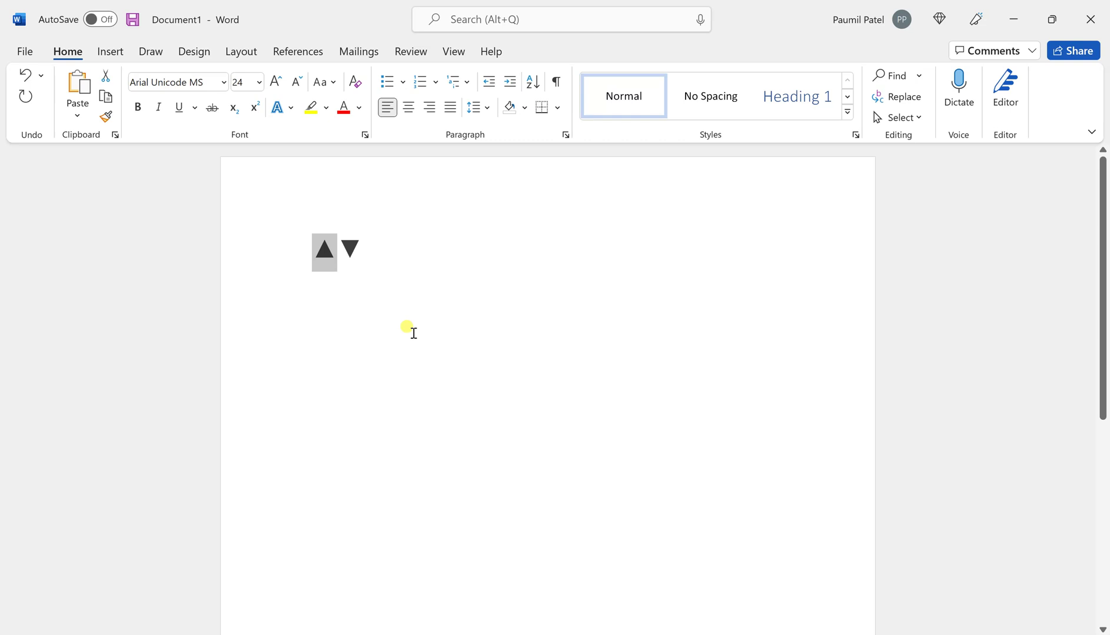
drag(340, 248, 366, 248)
key(ctrl+c)
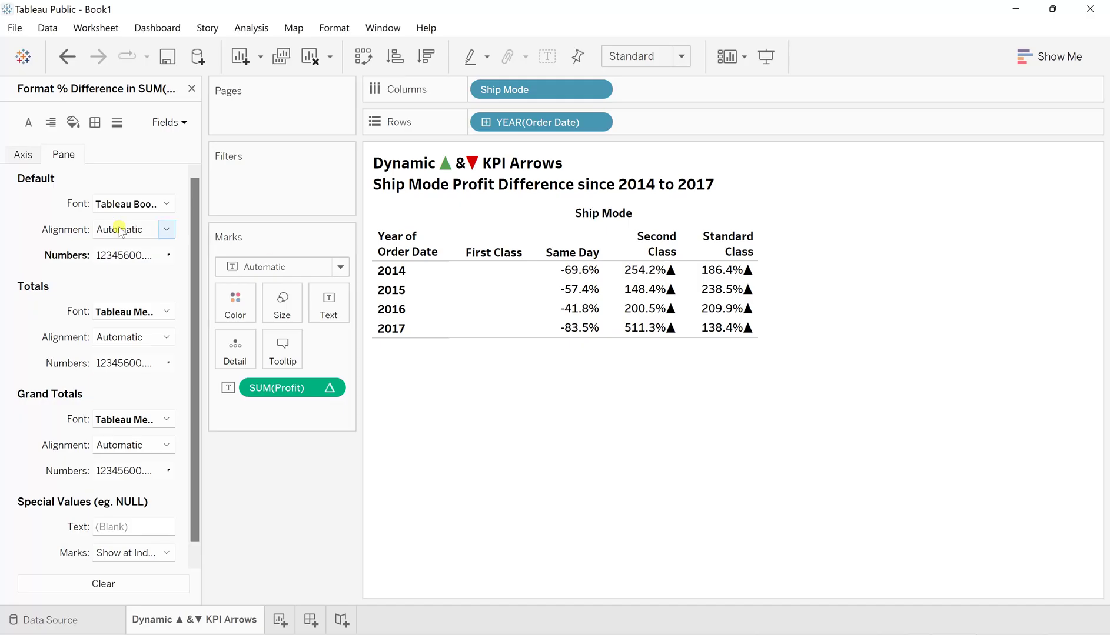
Finish the format code as 0.0%▲;-0.0%▼ and close the format popup.
click(141, 255)
click(373, 312)
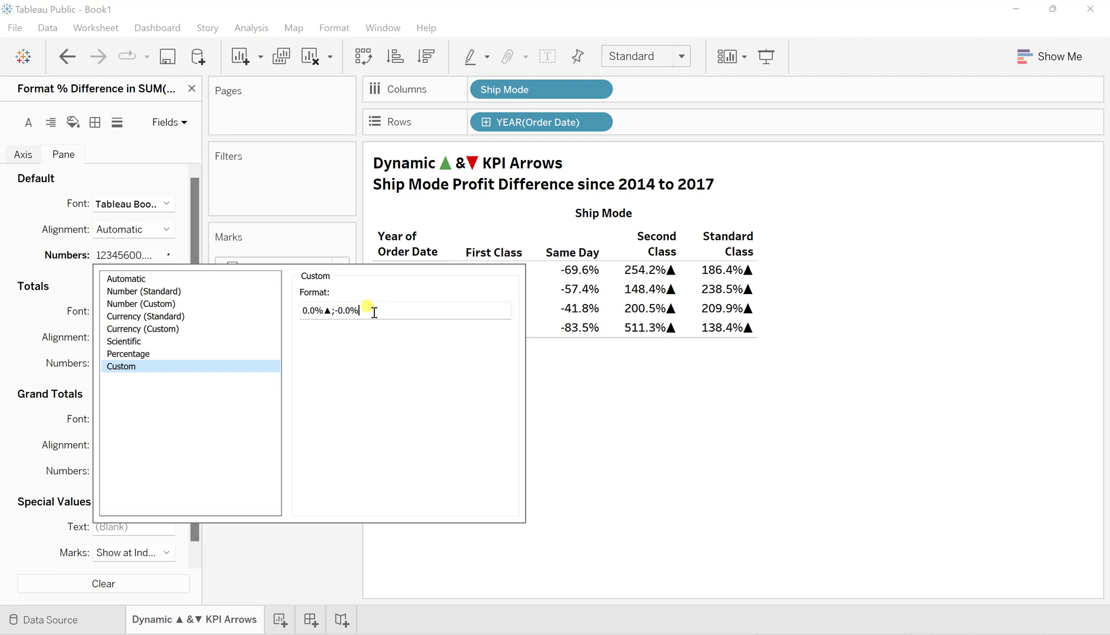
key(ctrl+v)
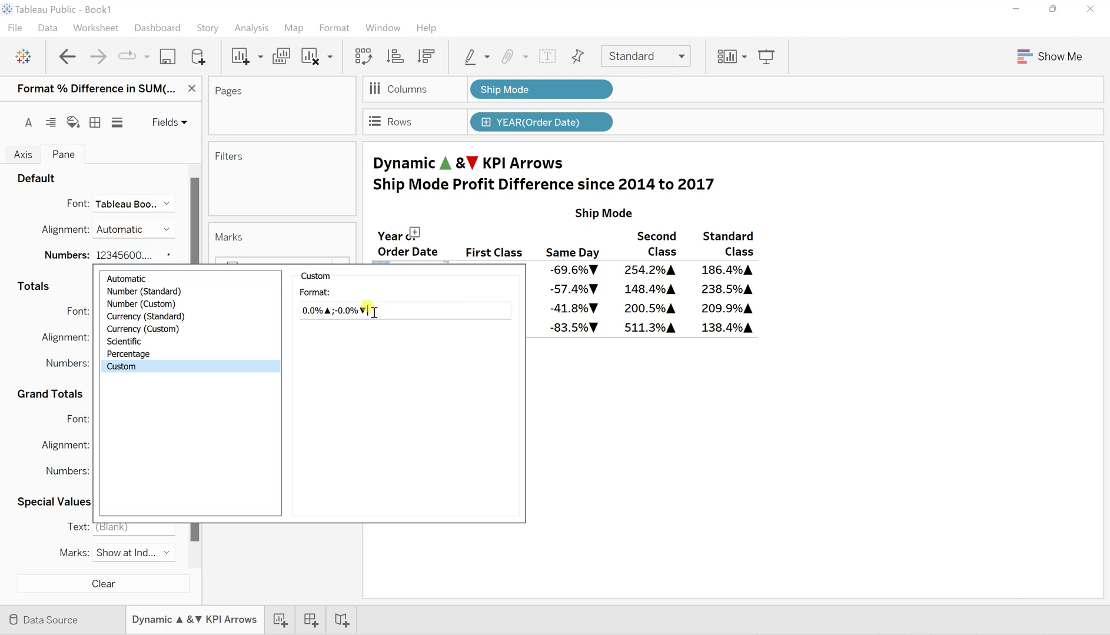
click(544, 352)
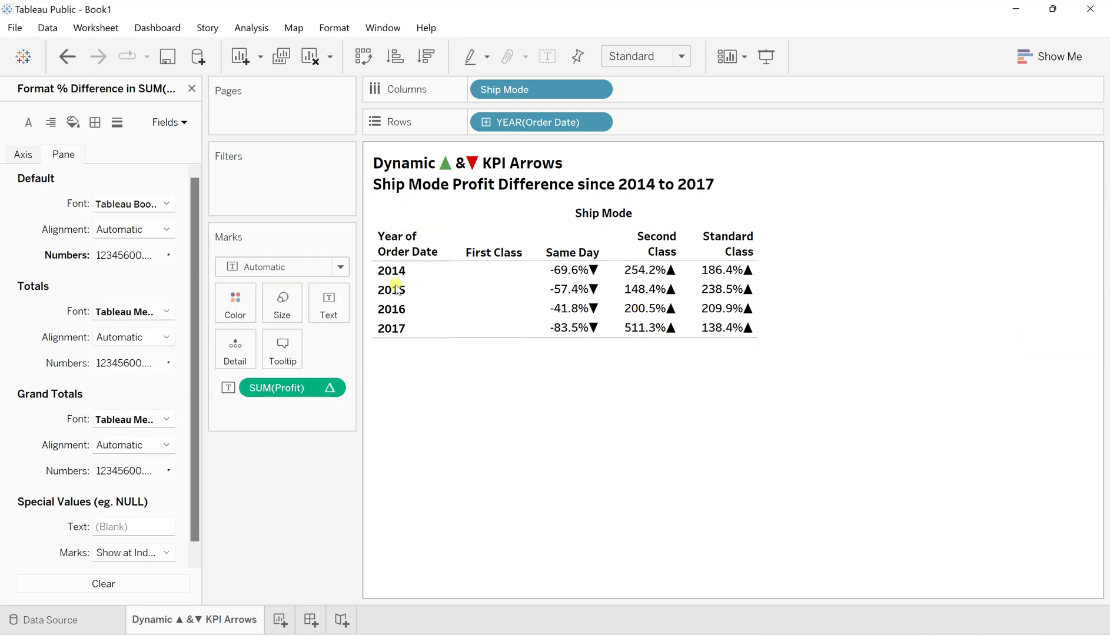